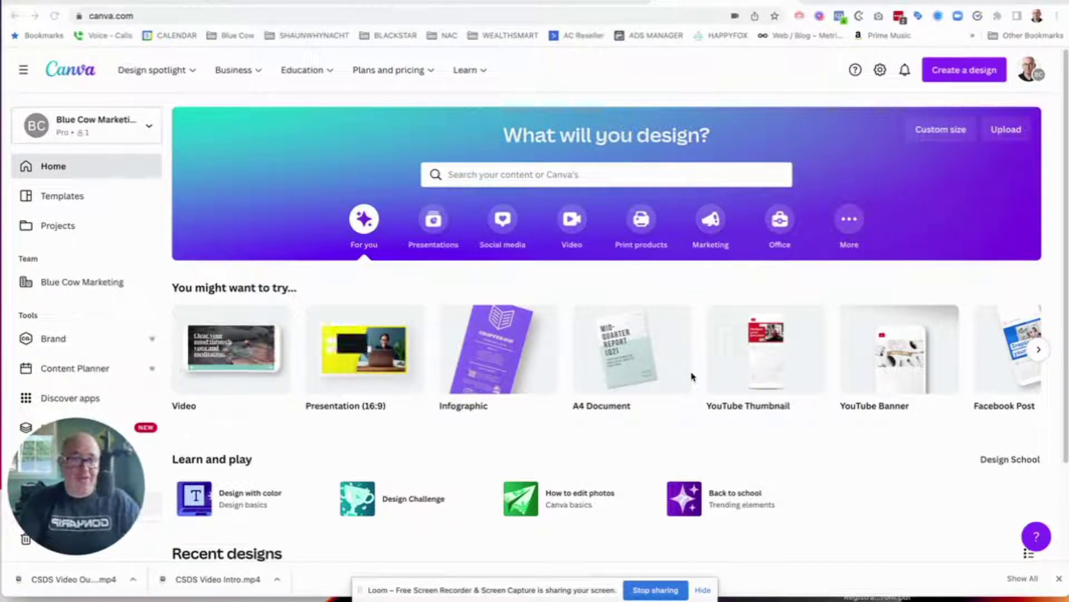
Search Canva for 'Presentation' templates and browse the results
{"action": "left_click", "coordinate": [482, 176]}
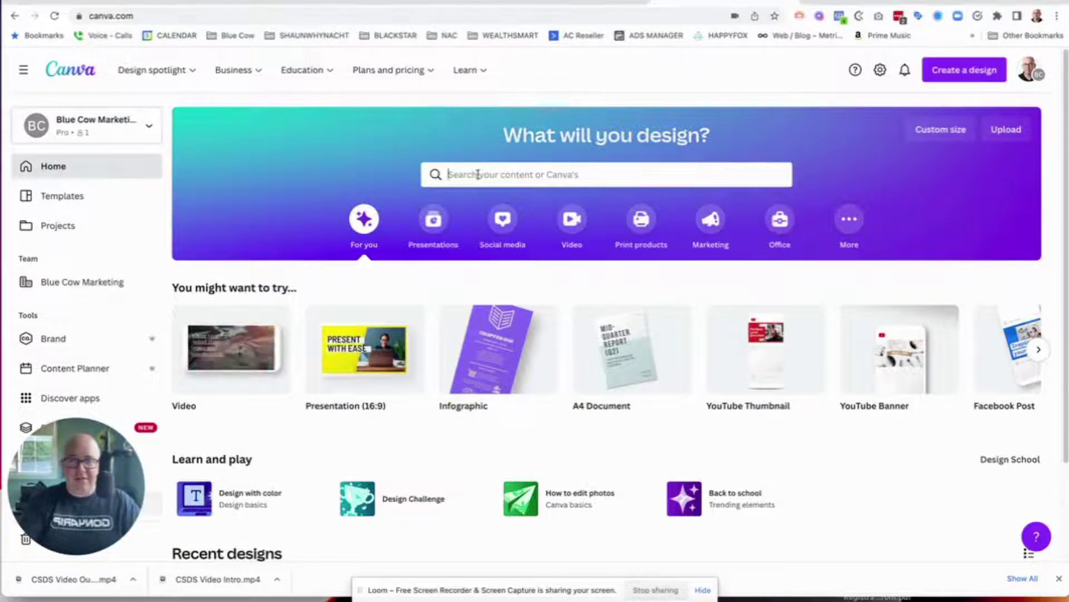
{"action": "type", "text": "Presentation"}
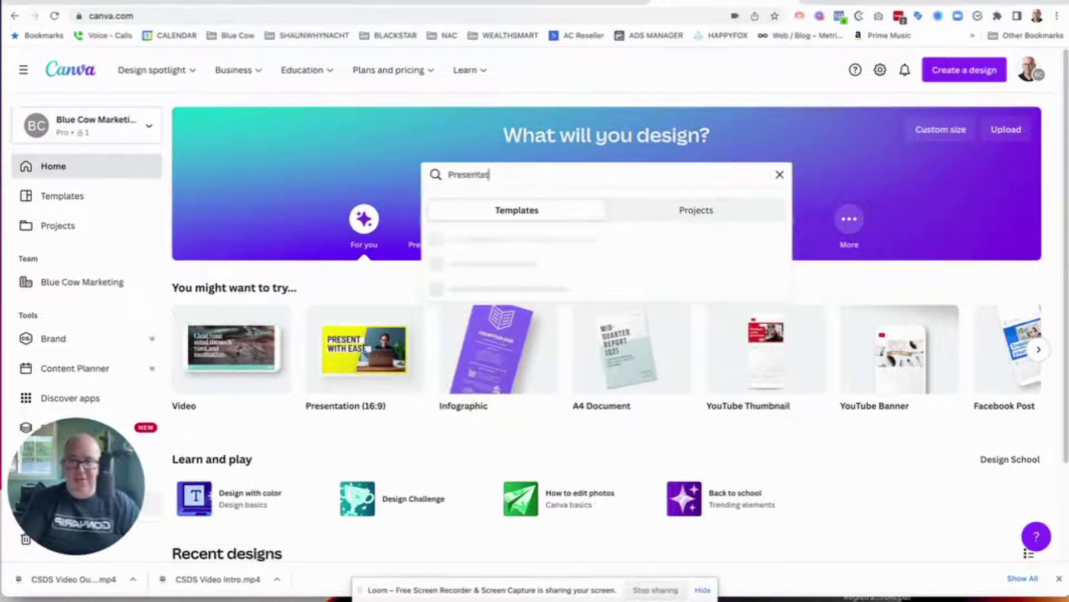
{"action": "left_click", "coordinate": [468, 248]}
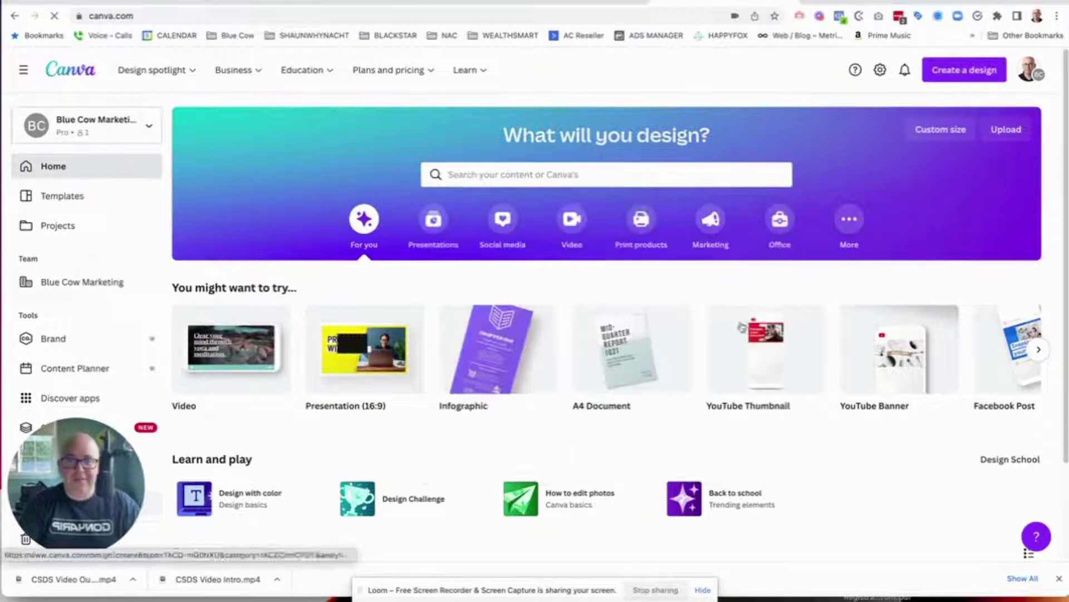
{"action": "scroll", "coordinate": [583, 383], "scroll_direction": "down", "scroll_amount": 1}
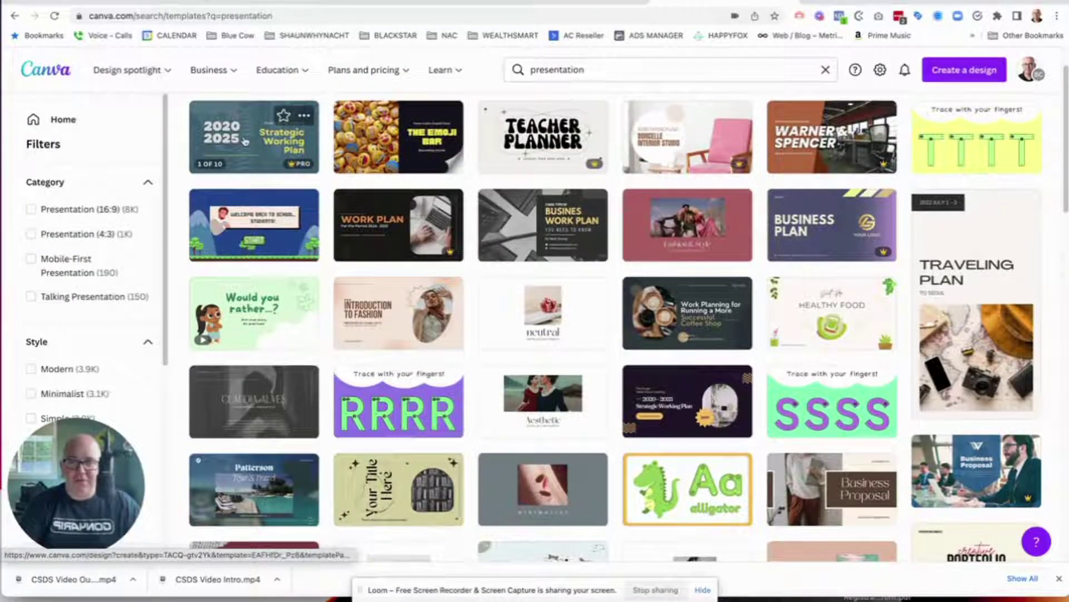
{"action": "scroll", "coordinate": [491, 370], "scroll_direction": "down", "scroll_amount": 3}
{"action": "scroll", "coordinate": [535, 239], "scroll_direction": "up", "scroll_amount": 1}
{"action": "scroll", "coordinate": [537, 168], "scroll_direction": "up", "scroll_amount": 2}
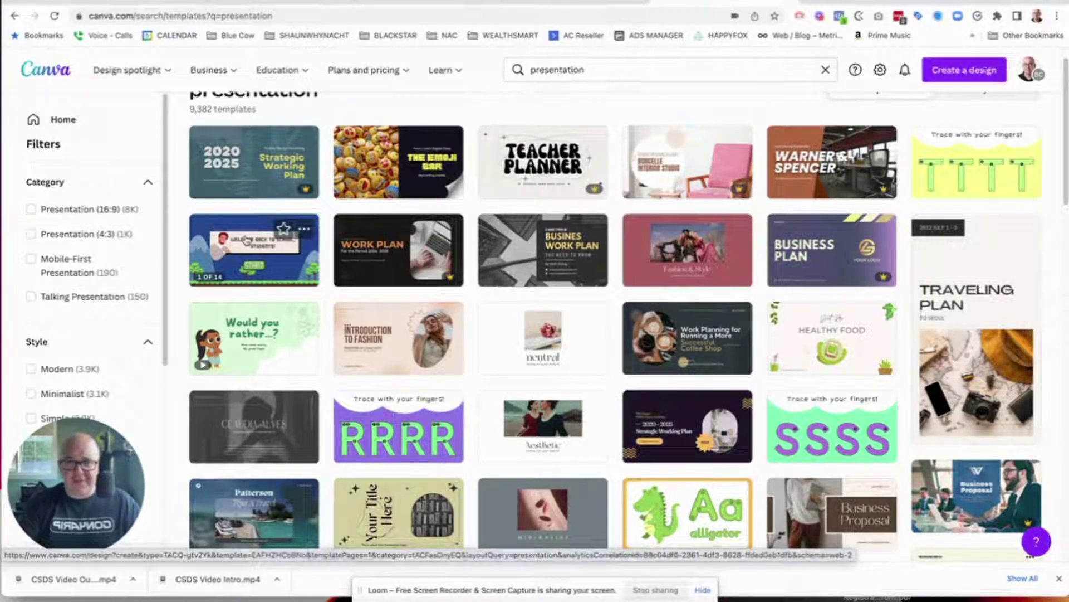
Open the Welcome back to school retro template and add the Mr. Smith and Mr. Lopez pages
{"action": "left_click", "coordinate": [263, 245]}
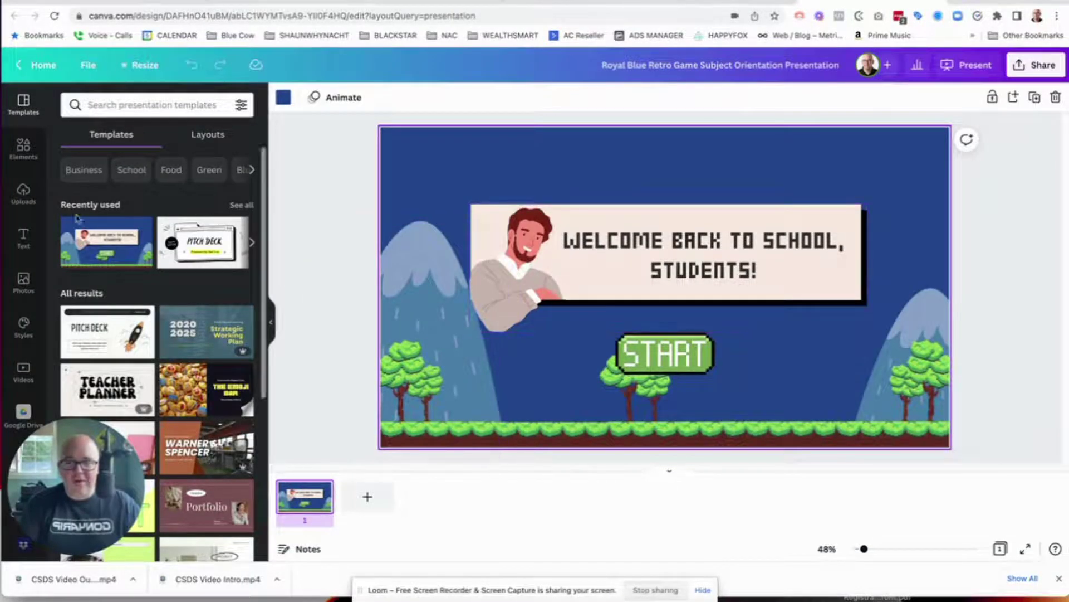
{"action": "left_click", "coordinate": [104, 257]}
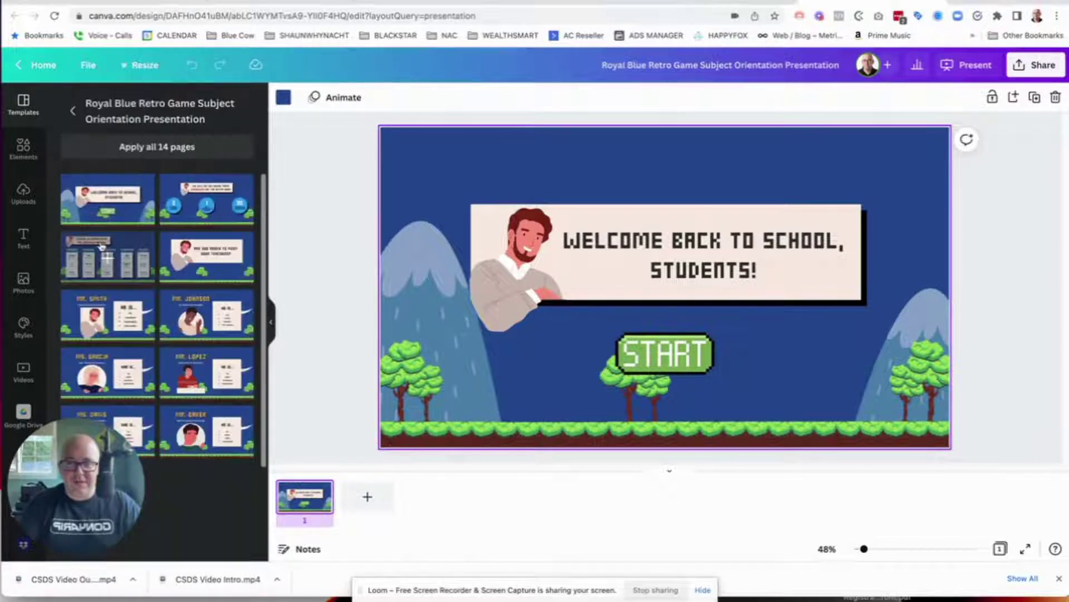
{"action": "left_click", "coordinate": [367, 496]}
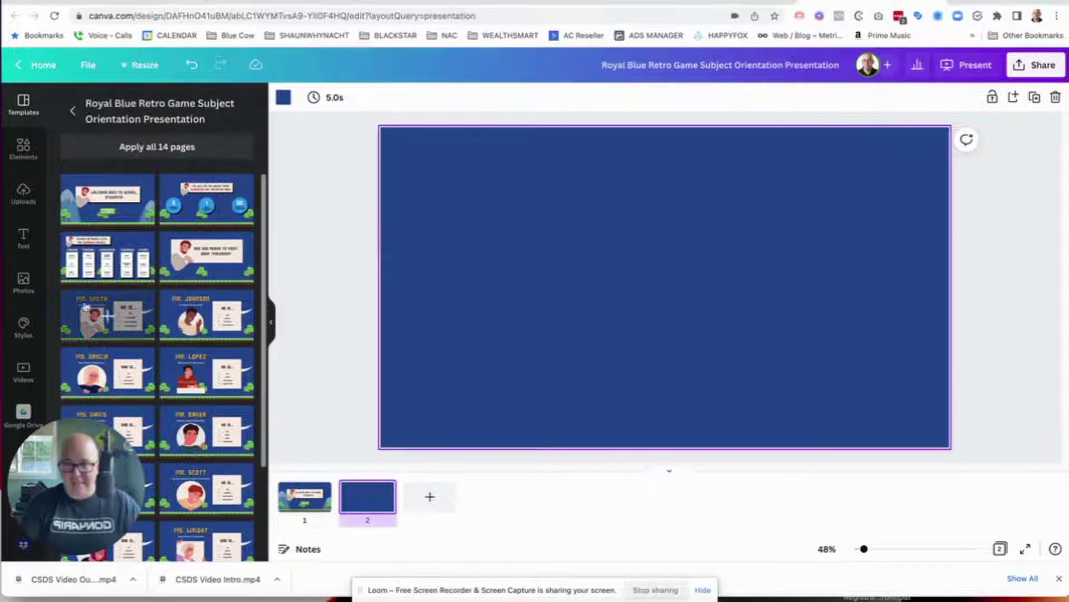
{"action": "left_click", "coordinate": [100, 316]}
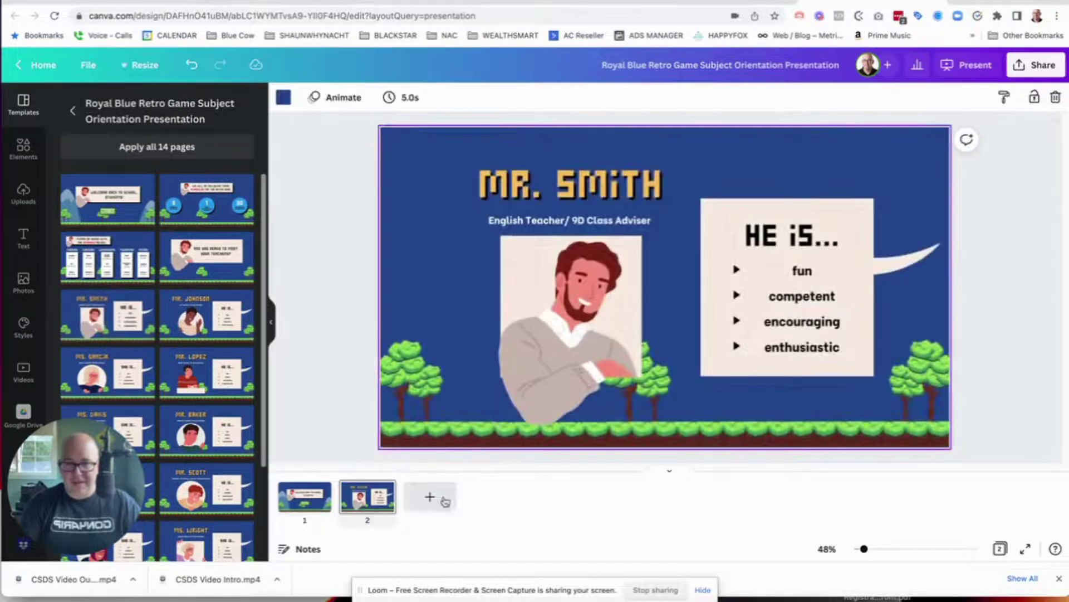
{"action": "left_click", "coordinate": [430, 496]}
{"action": "left_click", "coordinate": [206, 372]}
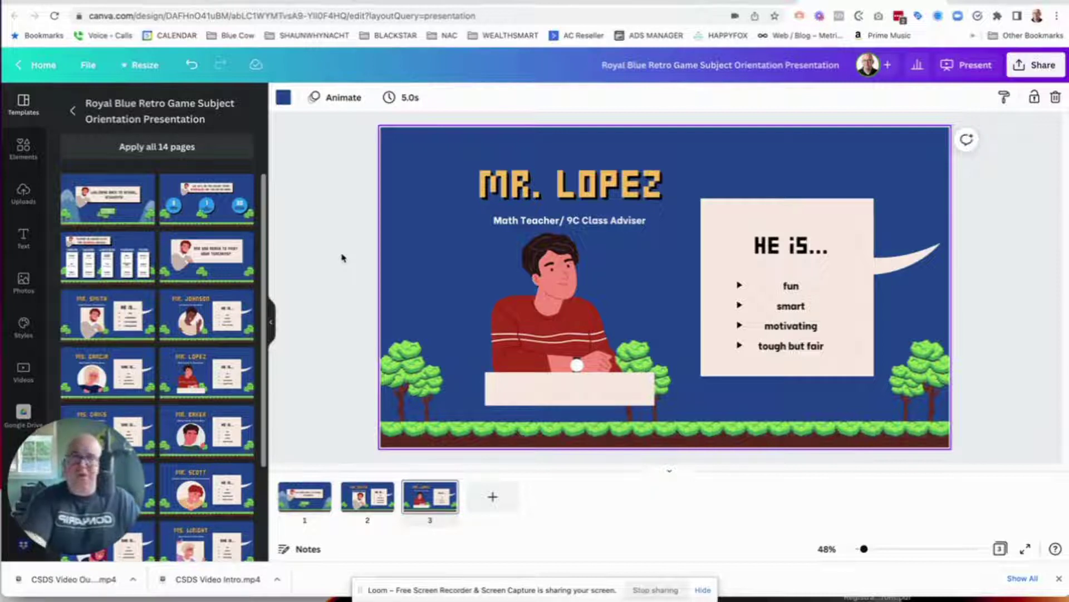
Present the design in Presenter view and reposition the separate audience window
{"action": "left_click", "coordinate": [971, 74]}
{"action": "left_click", "coordinate": [835, 165]}
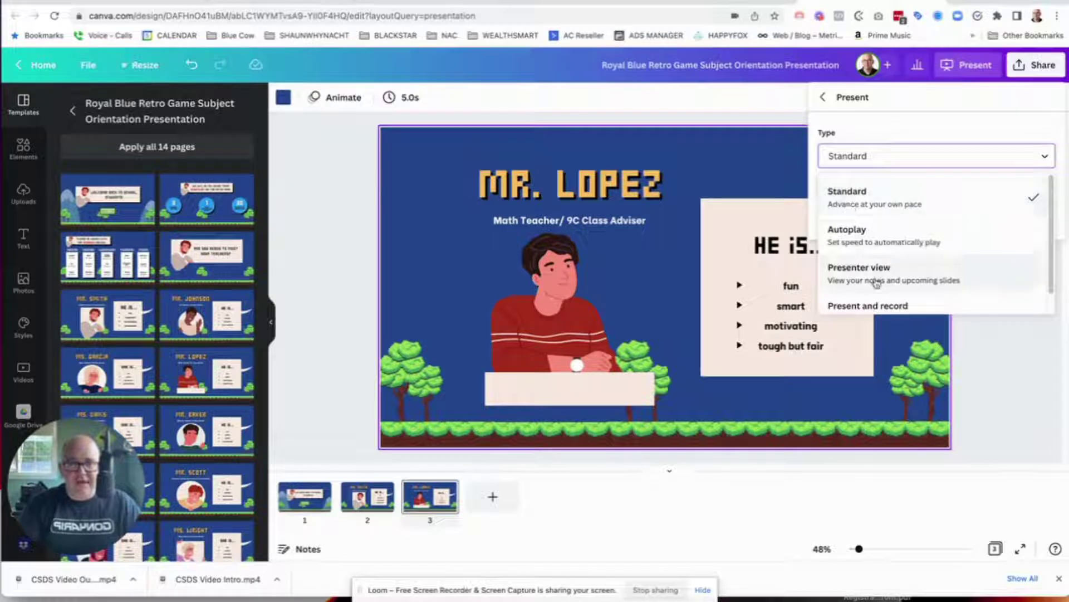
{"action": "scroll", "coordinate": [875, 283], "scroll_direction": "down", "scroll_amount": 1}
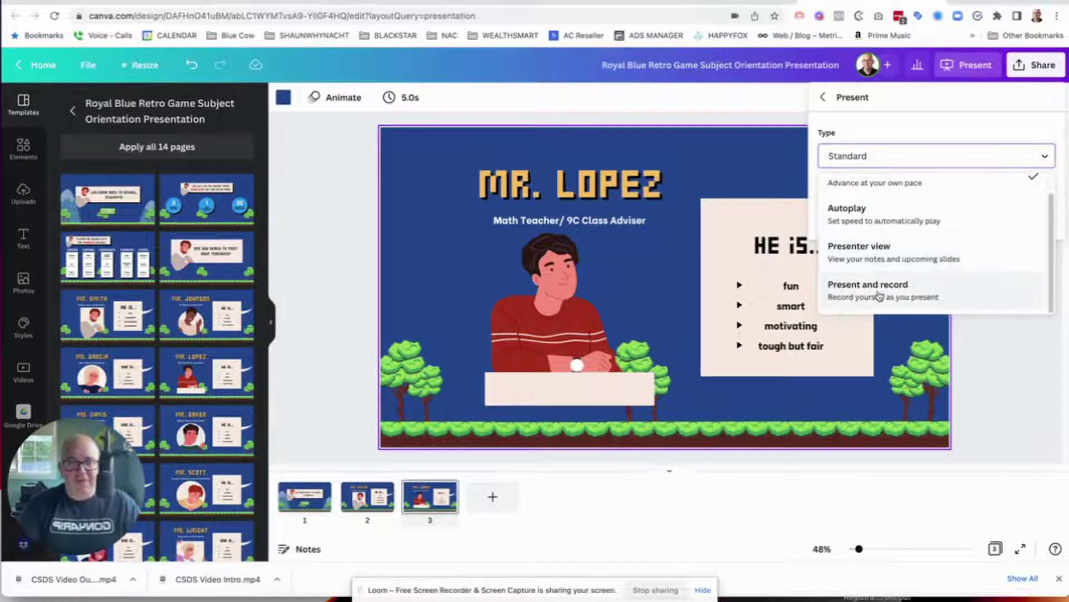
{"action": "left_click", "coordinate": [874, 255]}
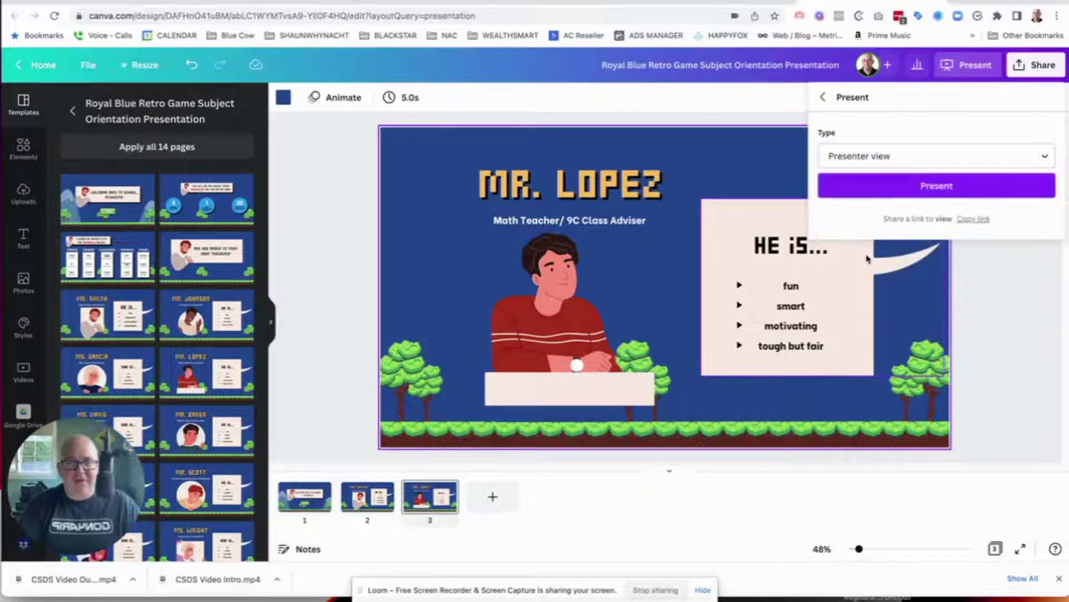
{"action": "left_click", "coordinate": [945, 189]}
{"action": "left_click_drag", "start_coordinate": [792, 192], "coordinate": [312, 22]}
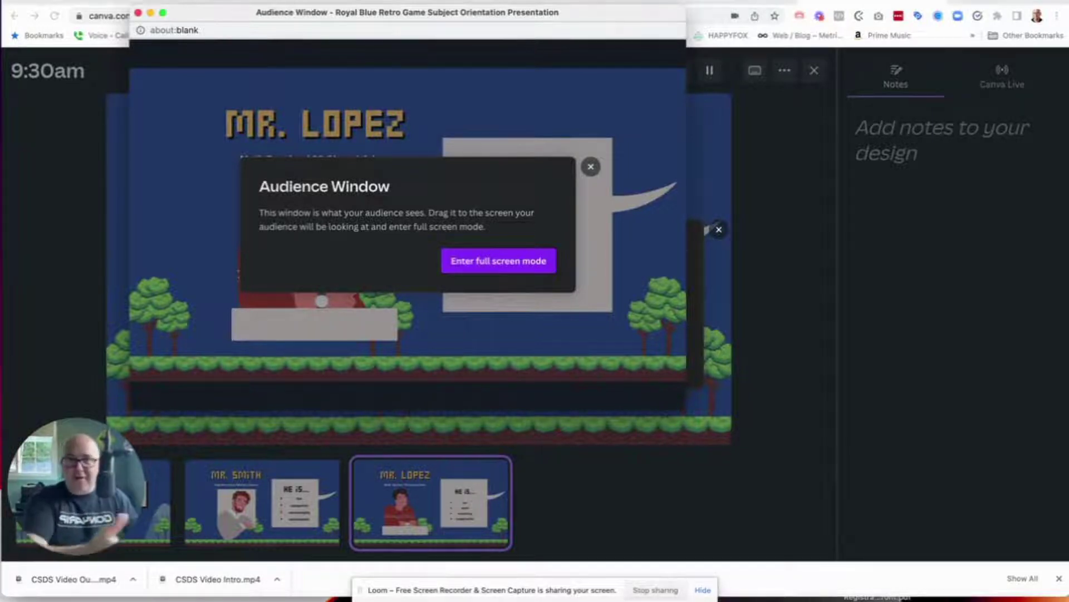
Move the audience window off-screen, dismiss the presenter notice, and return to the Welcome slide
{"action": "left_click", "coordinate": [323, 45]}
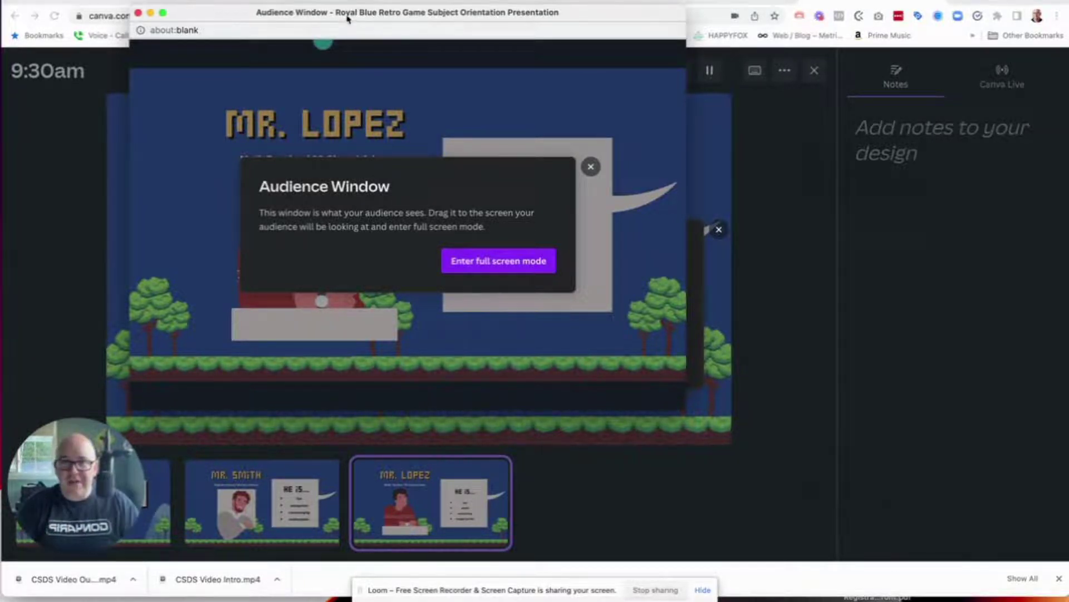
{"action": "left_click_drag", "start_coordinate": [347, 19], "coordinate": [1068, 22]}
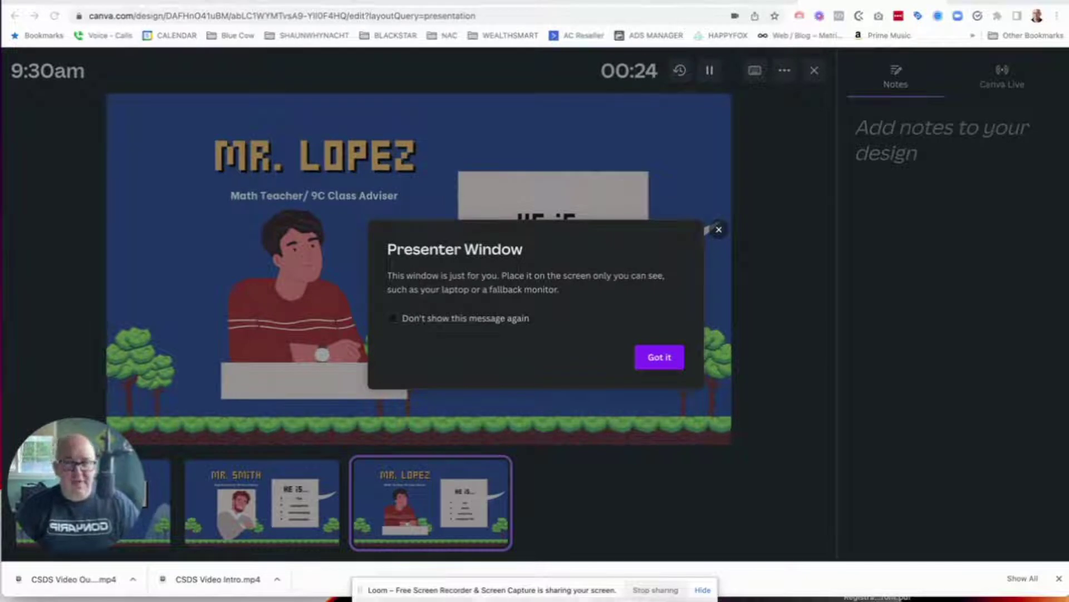
{"action": "left_click", "coordinate": [658, 359]}
{"action": "left_click", "coordinate": [636, 269]}
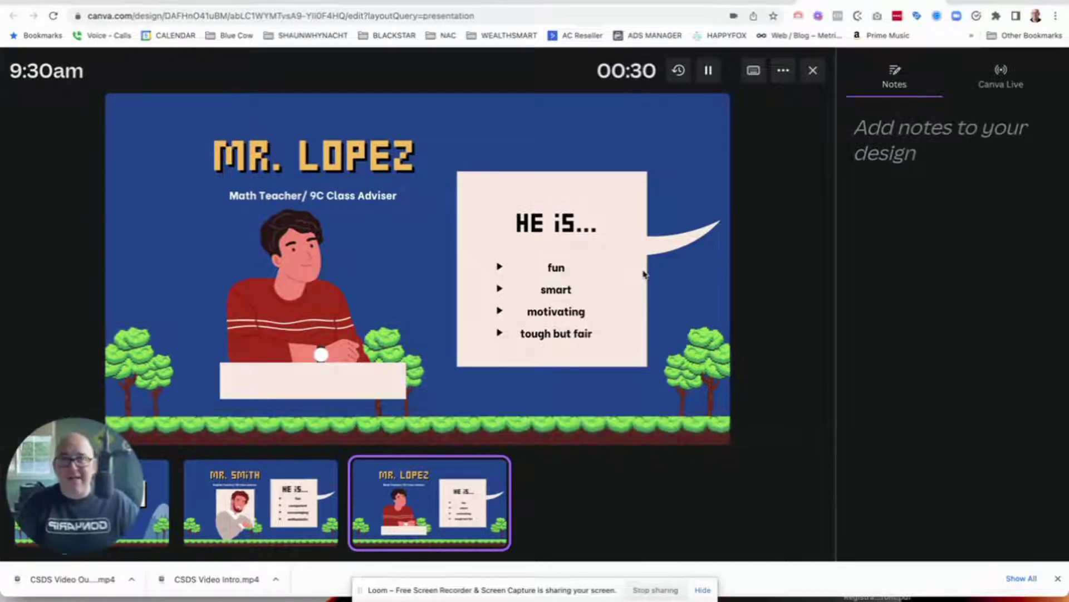
{"action": "left_click", "coordinate": [645, 273]}
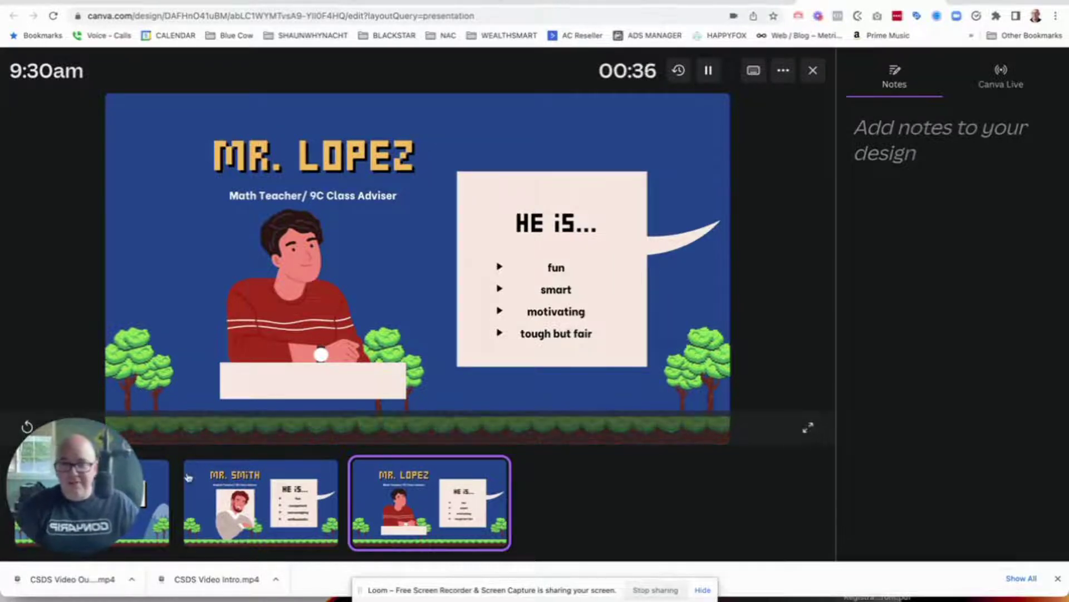
{"action": "left_click", "coordinate": [163, 488]}
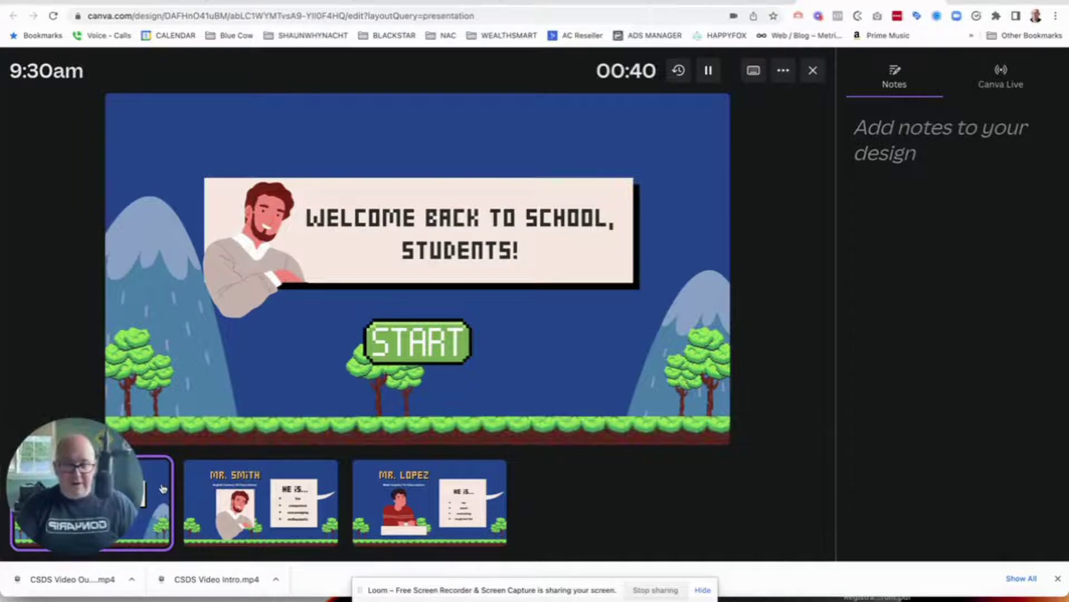
{"action": "key", "text": "Right"}
{"action": "key", "text": "Left"}
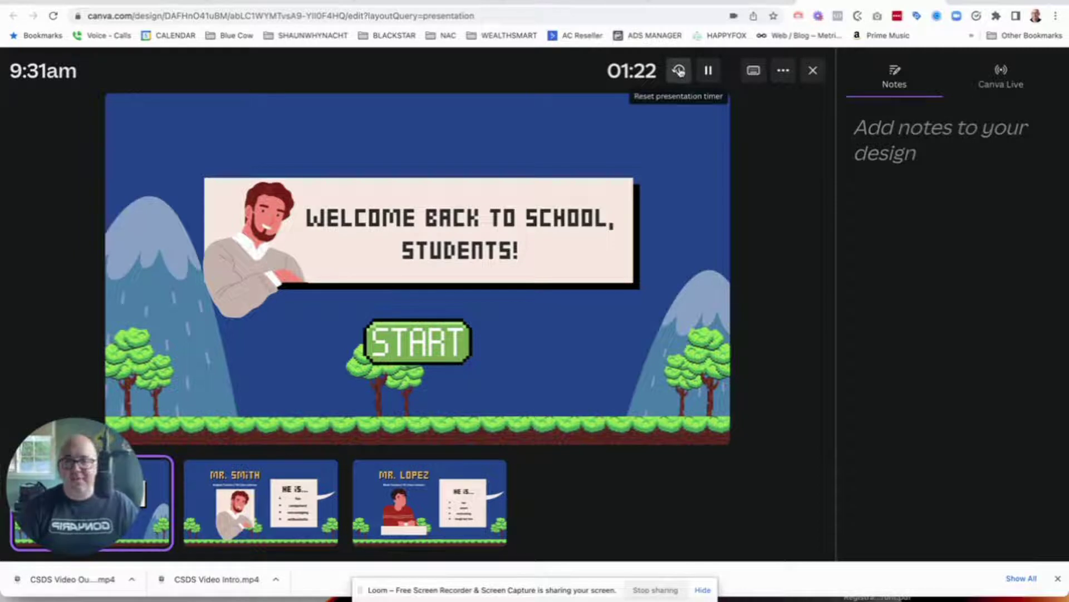
Reset and restart the presentation timer, then bring up the Magic Shortcuts list
{"action": "left_click", "coordinate": [679, 71]}
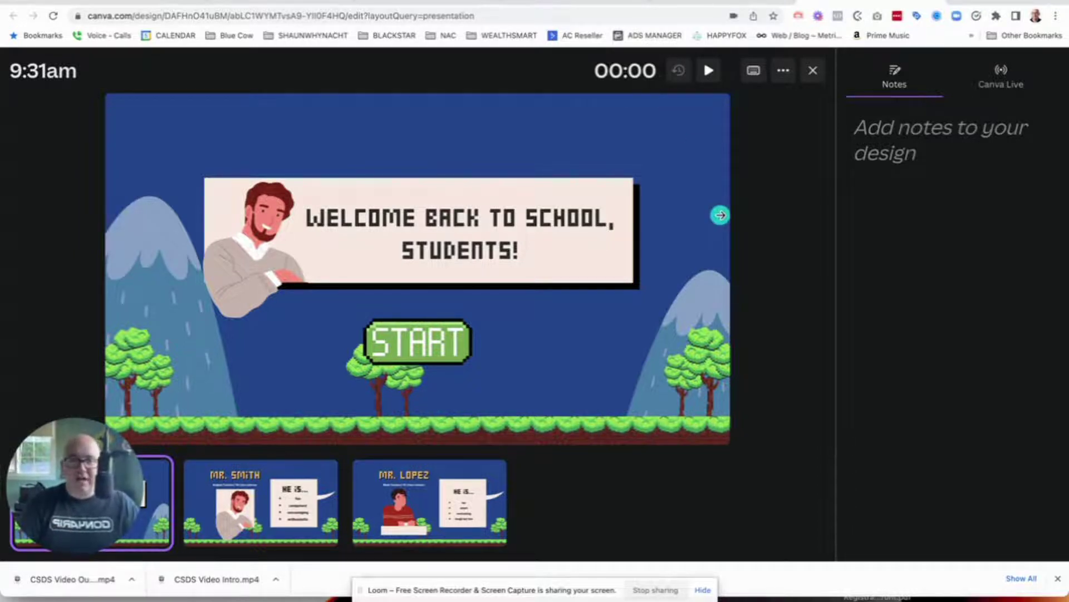
{"action": "left_click", "coordinate": [709, 70]}
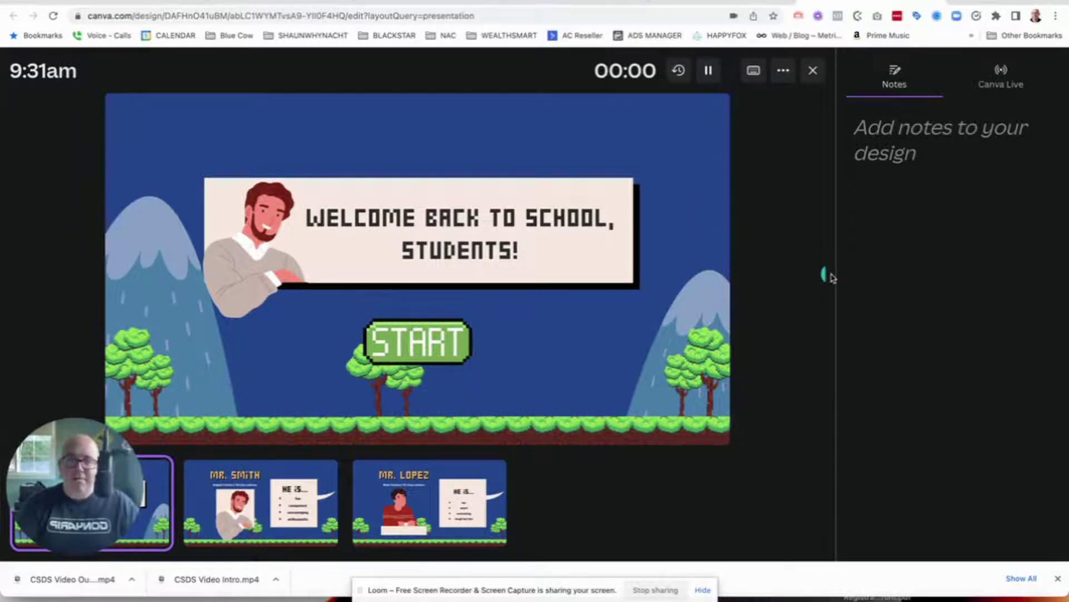
{"action": "left_click", "coordinate": [755, 72]}
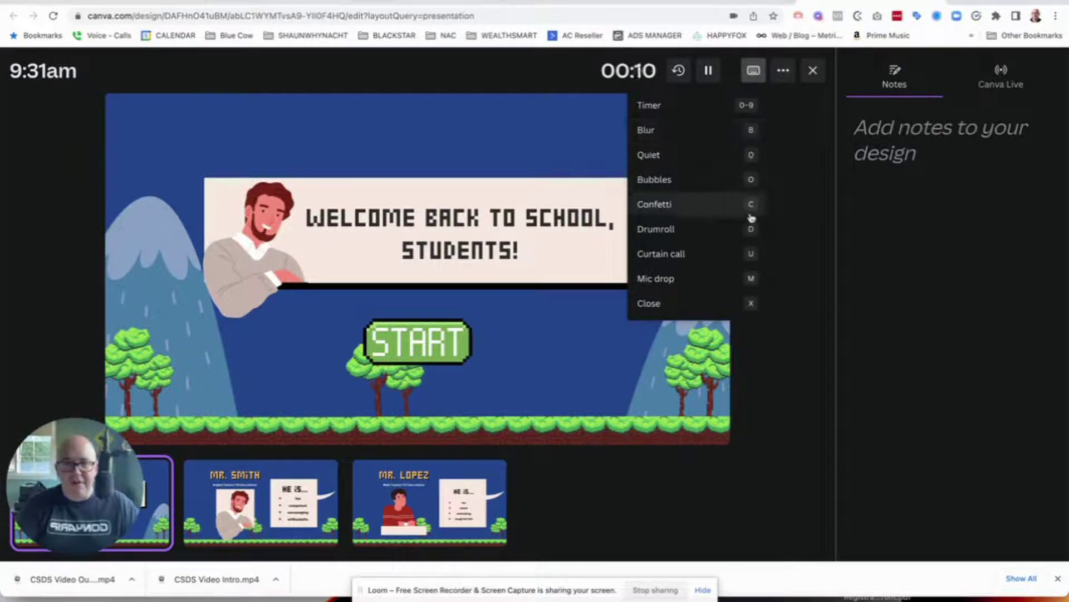
{"action": "left_click", "coordinate": [510, 86]}
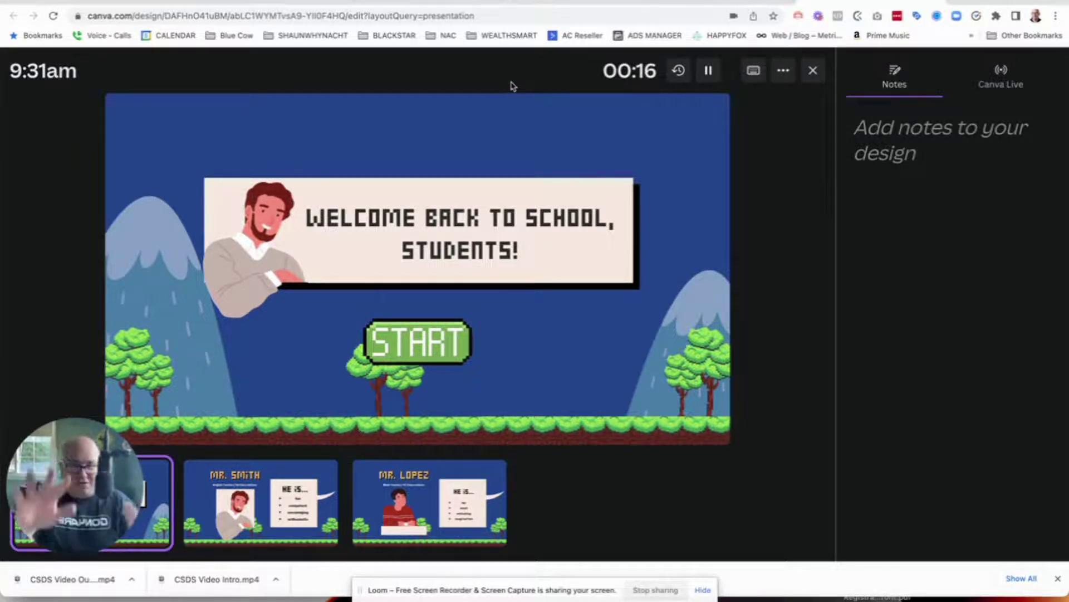
{"action": "left_click", "coordinate": [753, 71]}
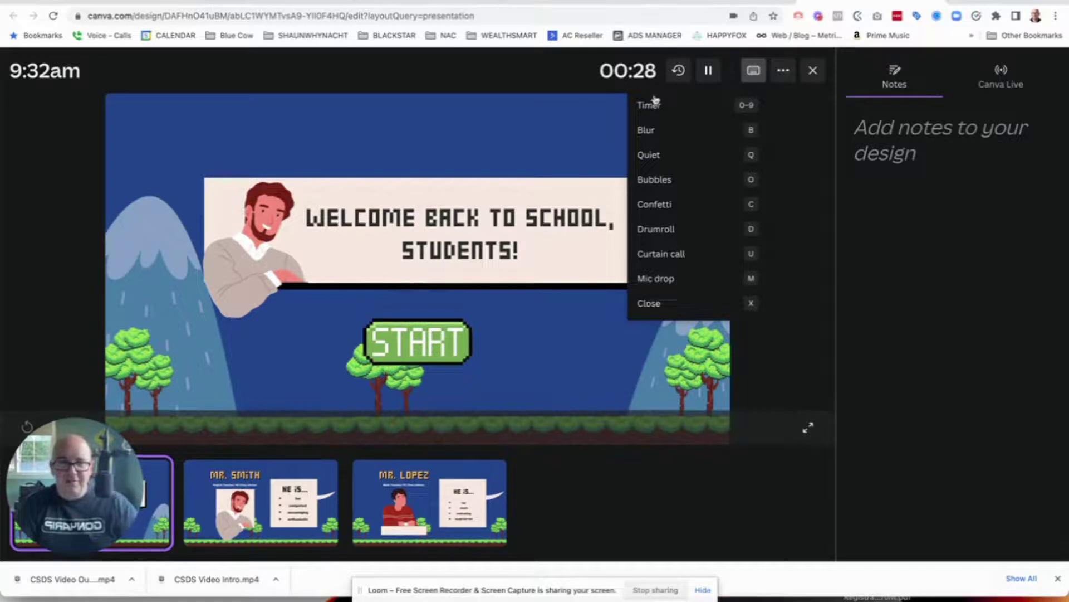
View the extra presentation options, then advance to the Mr. Smith slide
{"action": "left_click", "coordinate": [784, 72]}
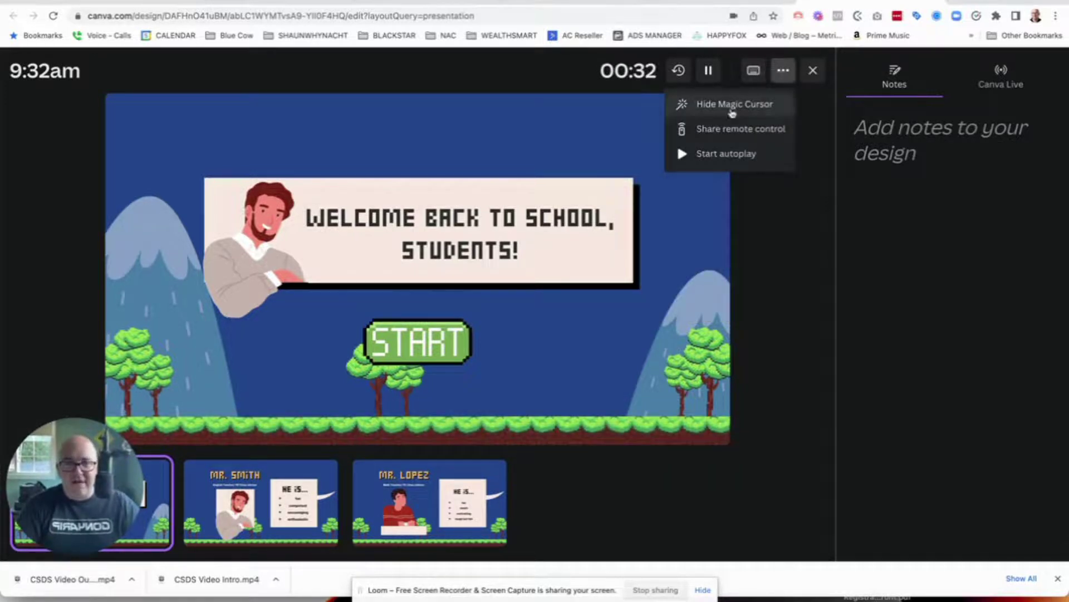
{"action": "key", "text": "Right"}
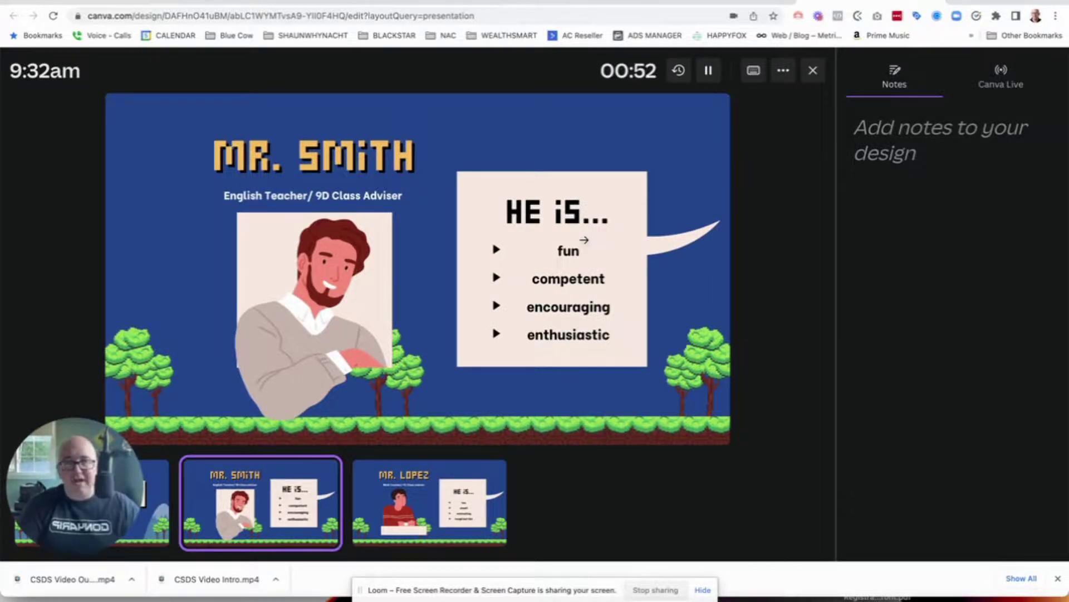
{"action": "left_click", "coordinate": [584, 240]}
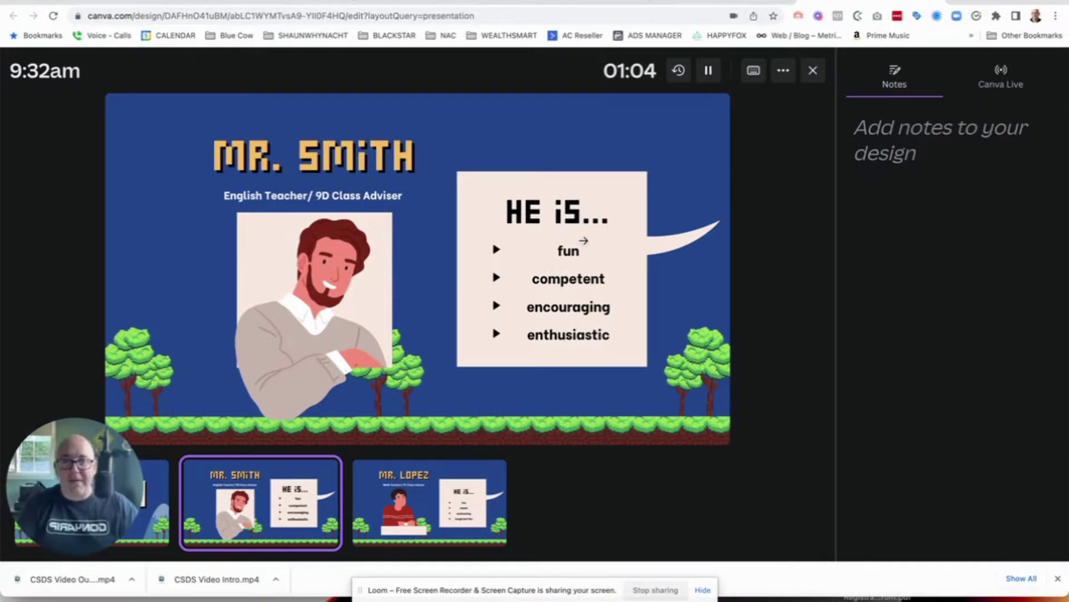
{"action": "left_click", "coordinate": [576, 246]}
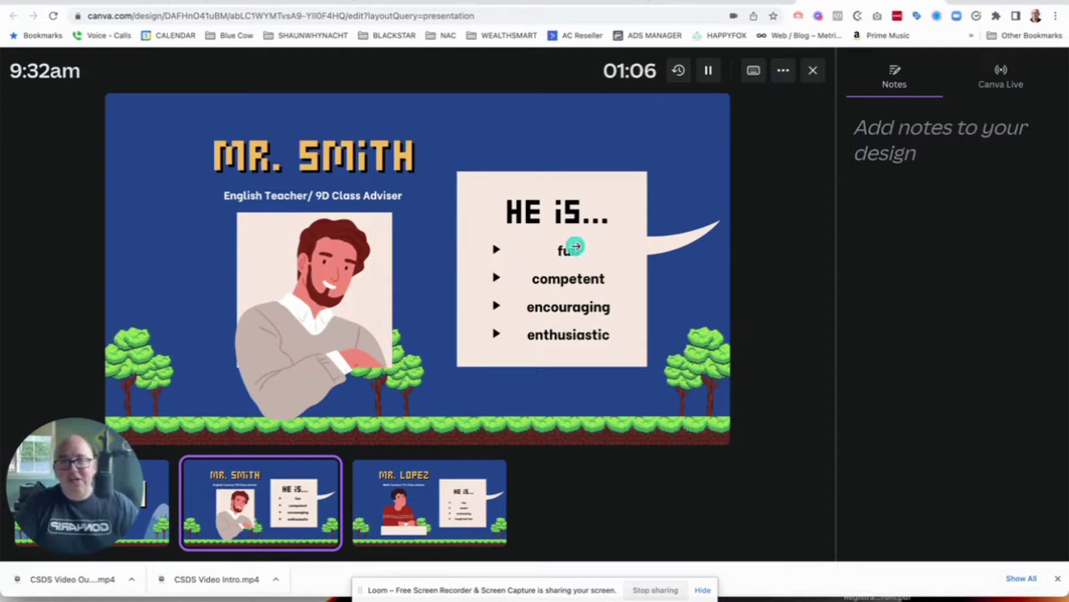